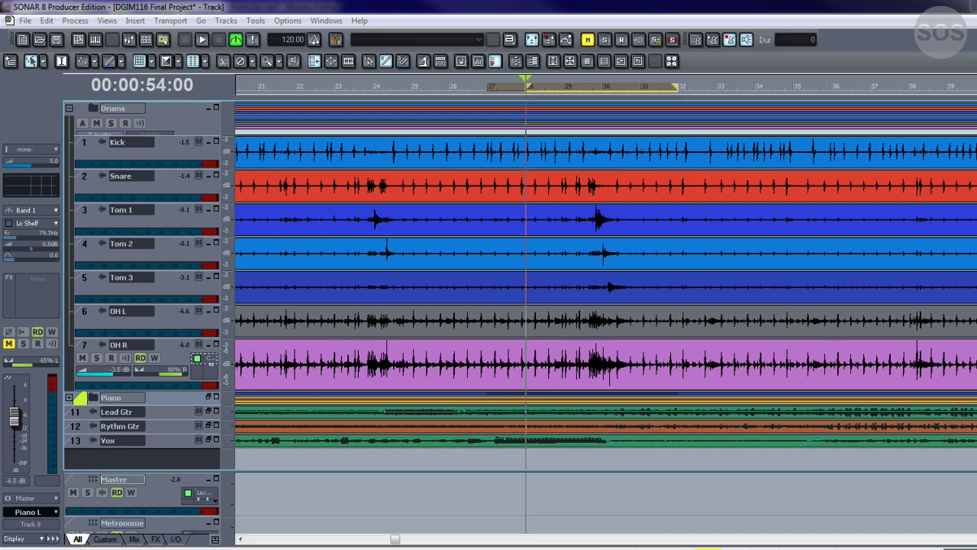
# Bring the Firefox forum thread on two-mic drum setups to the front.
pyautogui.click(98, 497)
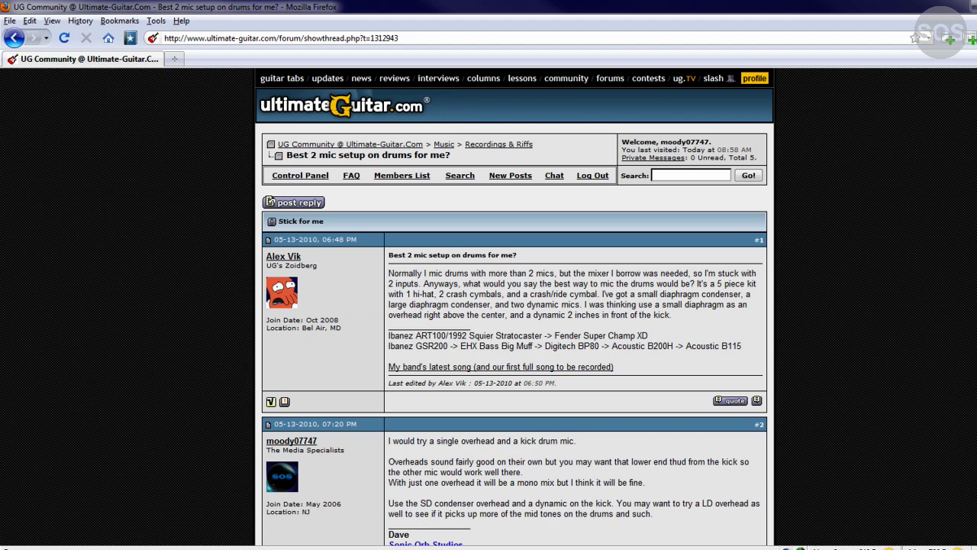
# Switch from Firefox back to the SONAR drum project window.
pyautogui.click(178, 497)
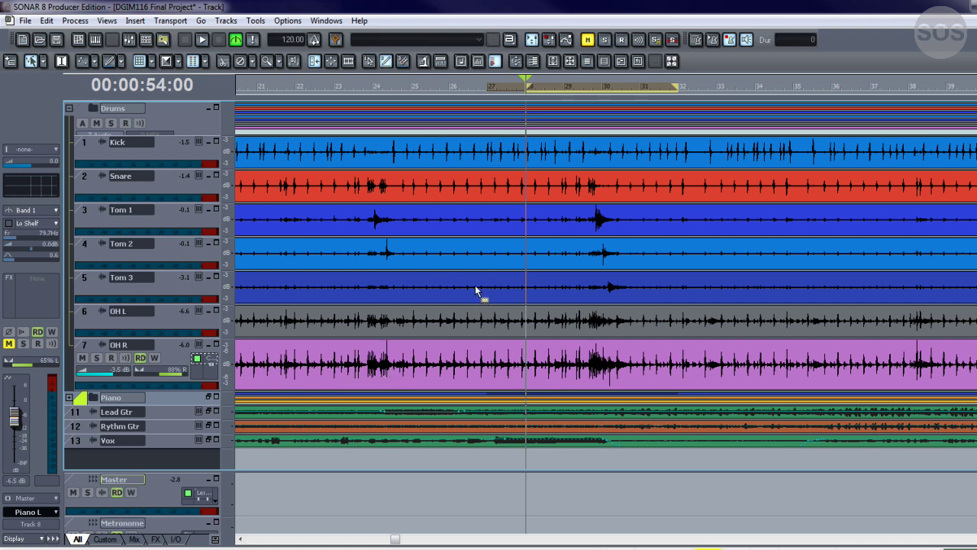
# Show the Console view with every drum, piano, guitar and vocal strip.
pyautogui.click(145, 41)
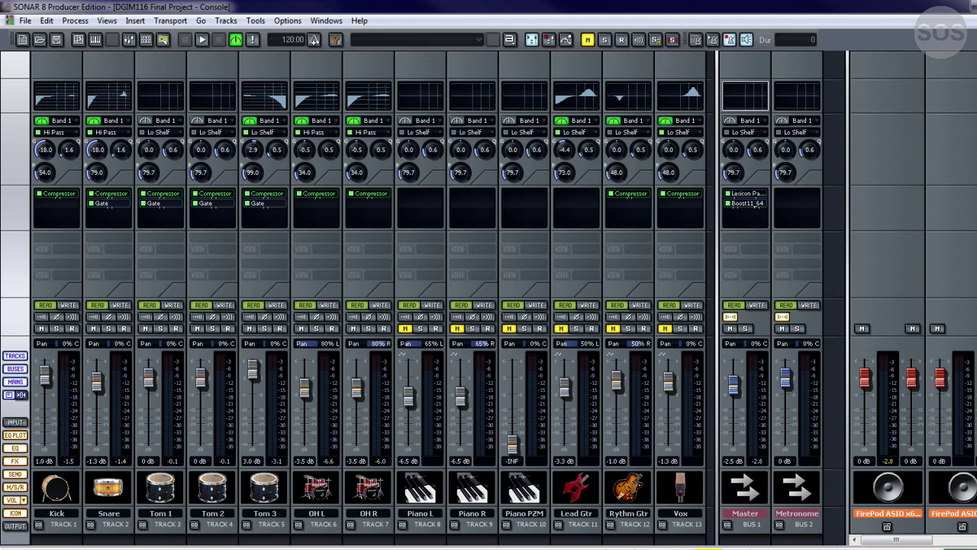
# Dismiss the Synth Rack, then play the song from 0:54 and stop.
pyautogui.click(147, 42)
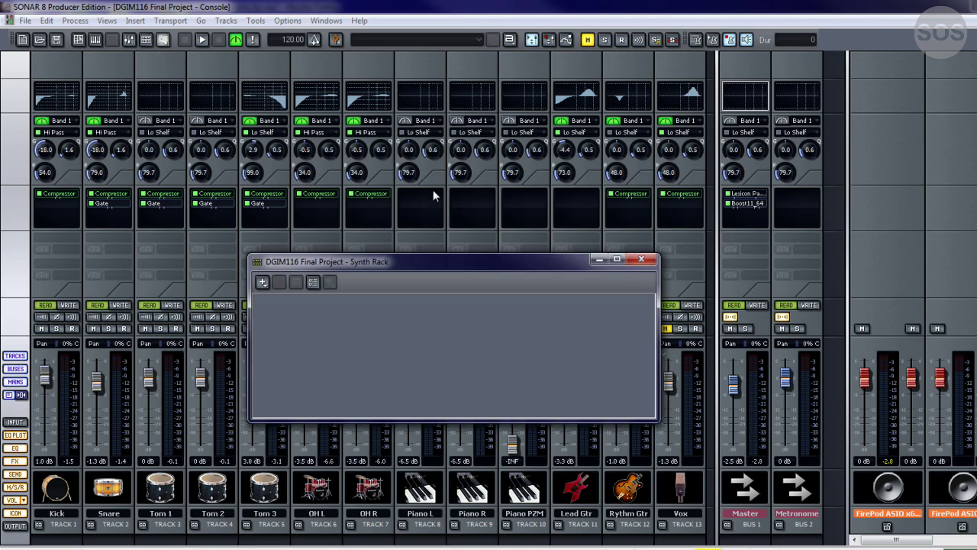
pyautogui.click(644, 260)
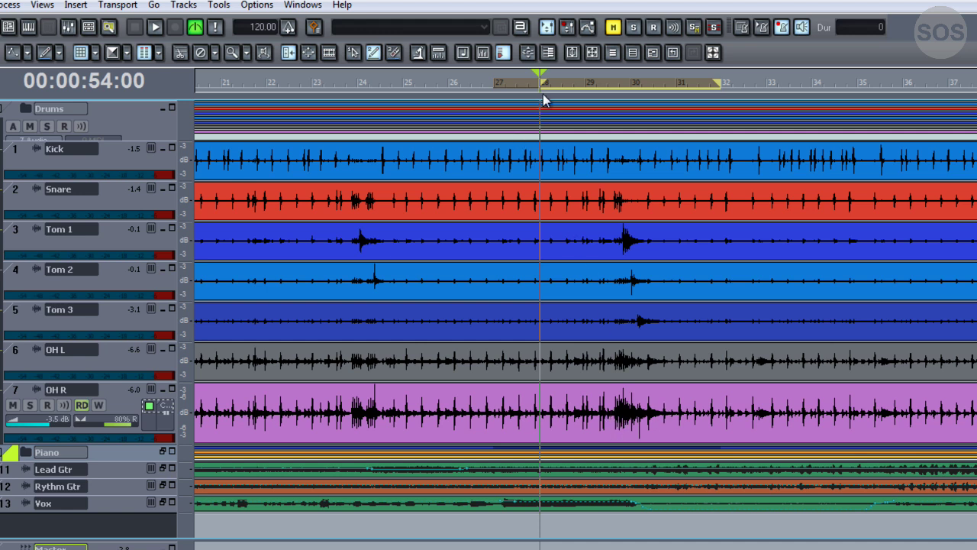
pyautogui.press('space')
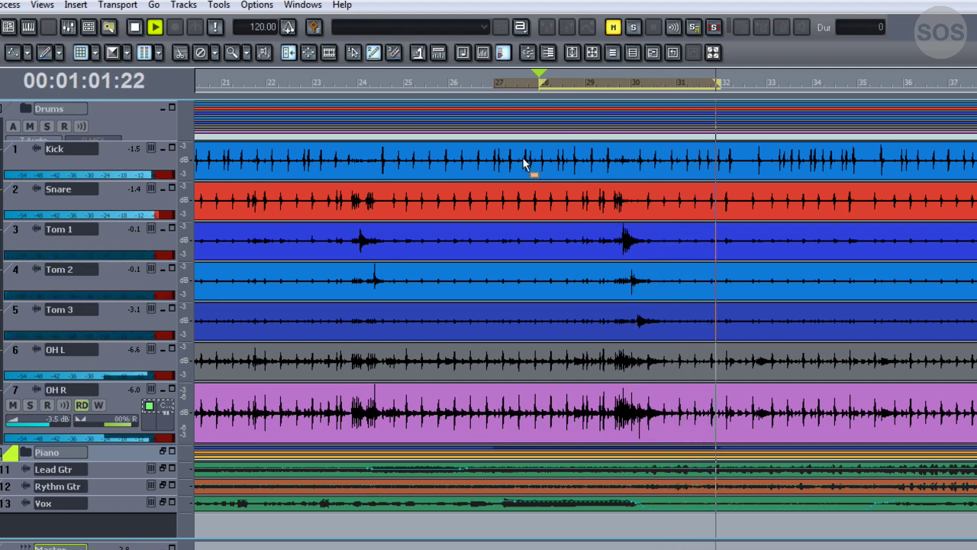
pyautogui.press('space')
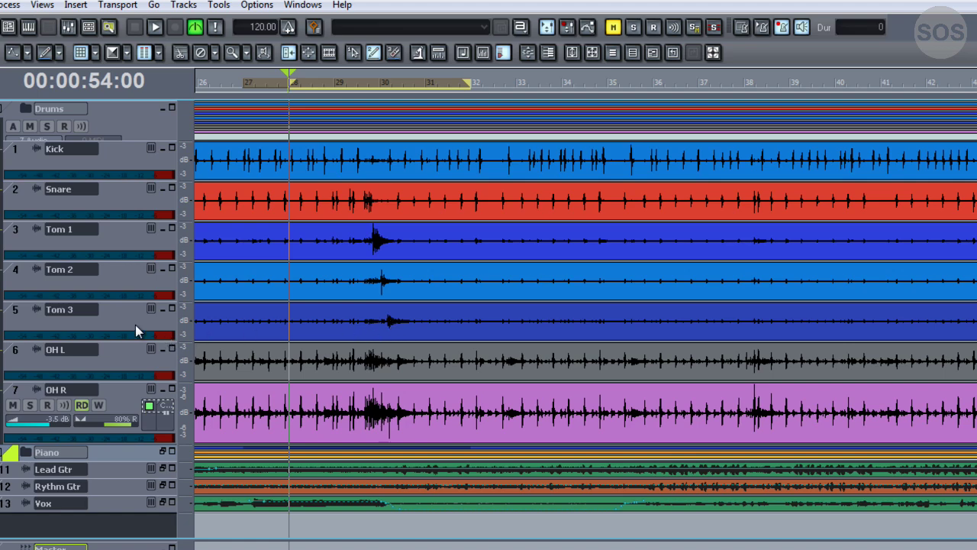
# Return from Track view to the mixing Console view.
pyautogui.click(68, 28)
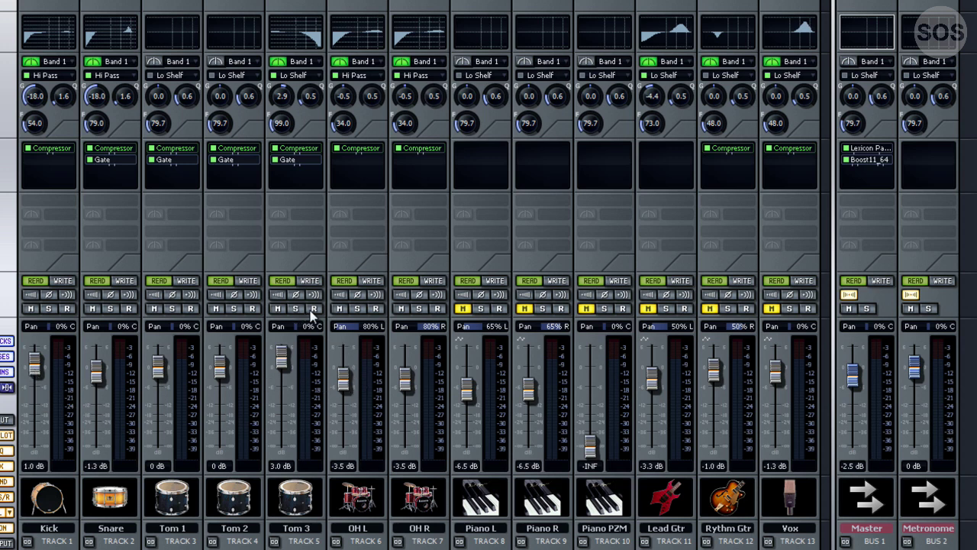
# Mute Tom 3, Tom 2, Tom 1, Snare and Kick, then play the overheads alone.
pyautogui.click(278, 309)
pyautogui.click(217, 308)
pyautogui.click(154, 308)
pyautogui.click(92, 308)
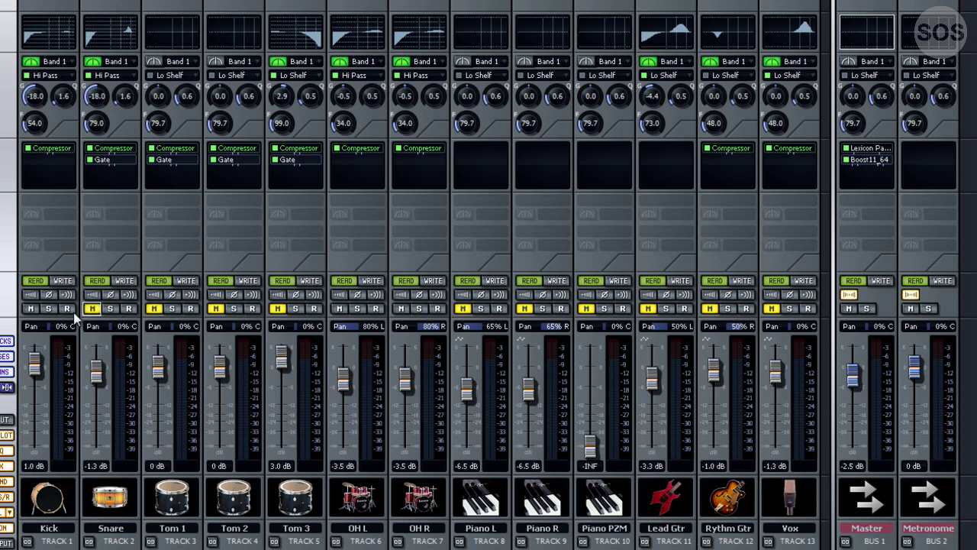
pyautogui.click(31, 308)
pyautogui.press('space')
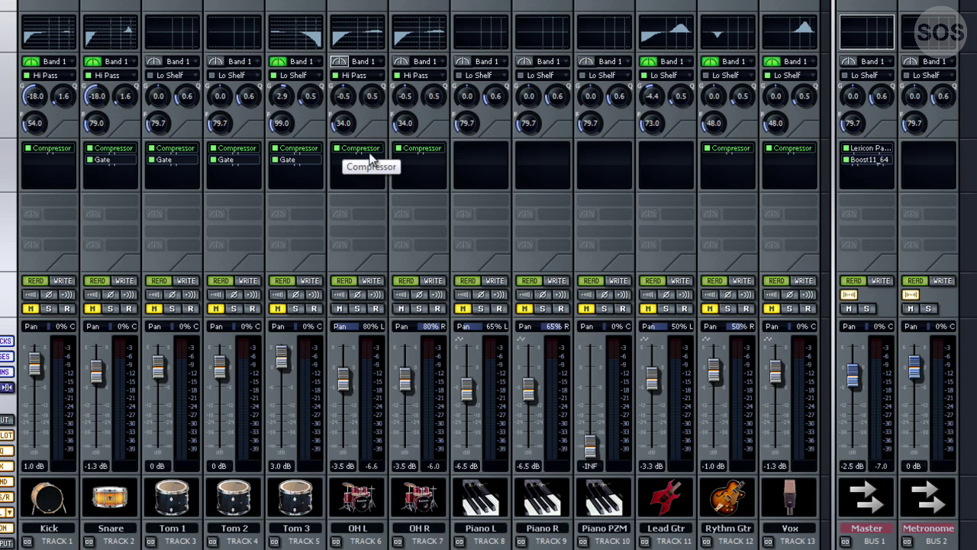
pyautogui.press('space')
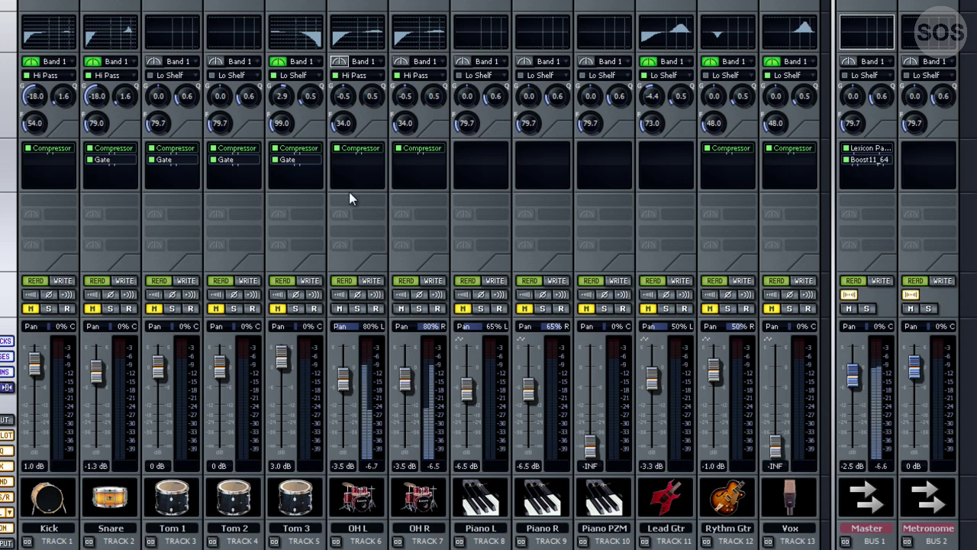
pyautogui.press('space')
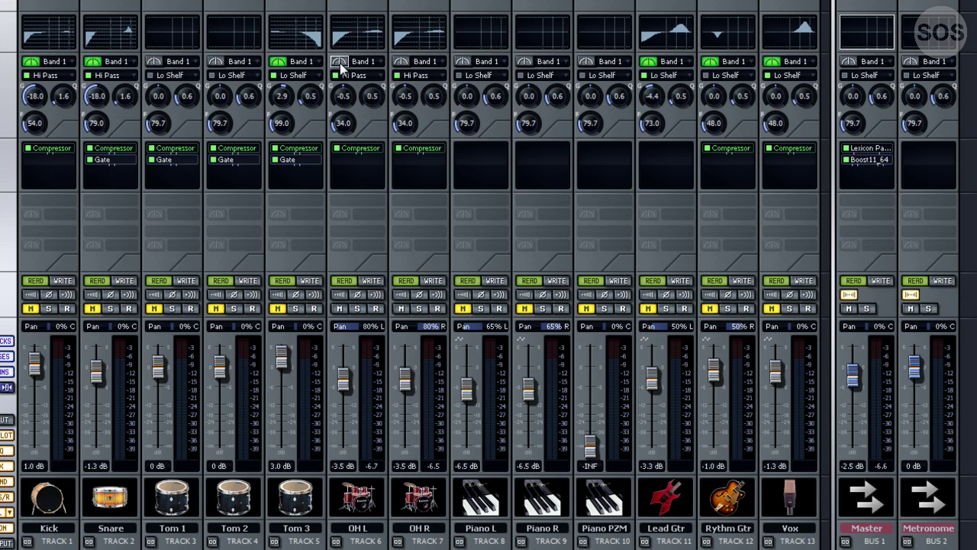
# Disable EQ band 1 on Tom 3, Snare and Kick, and mute OH R.
pyautogui.click(278, 62)
pyautogui.click(96, 62)
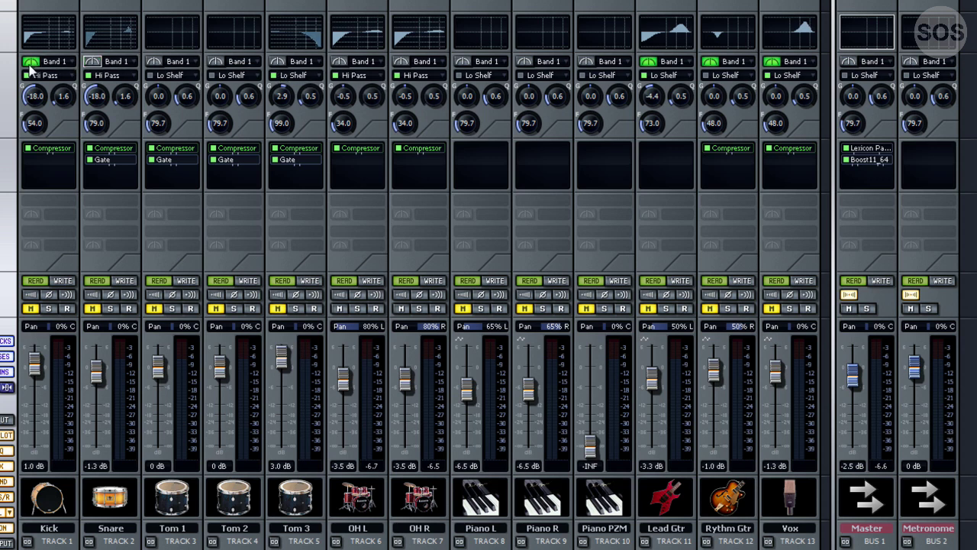
pyautogui.click(31, 63)
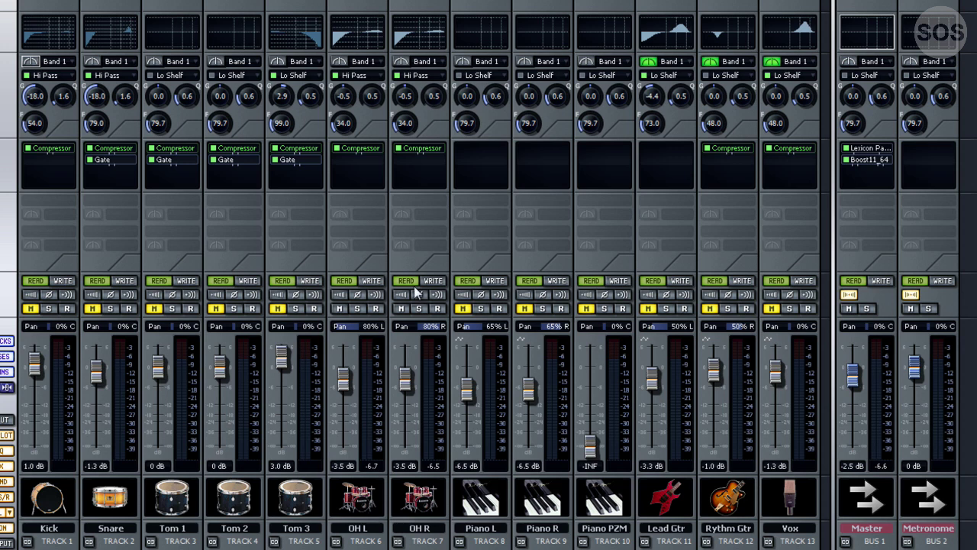
pyautogui.click(402, 307)
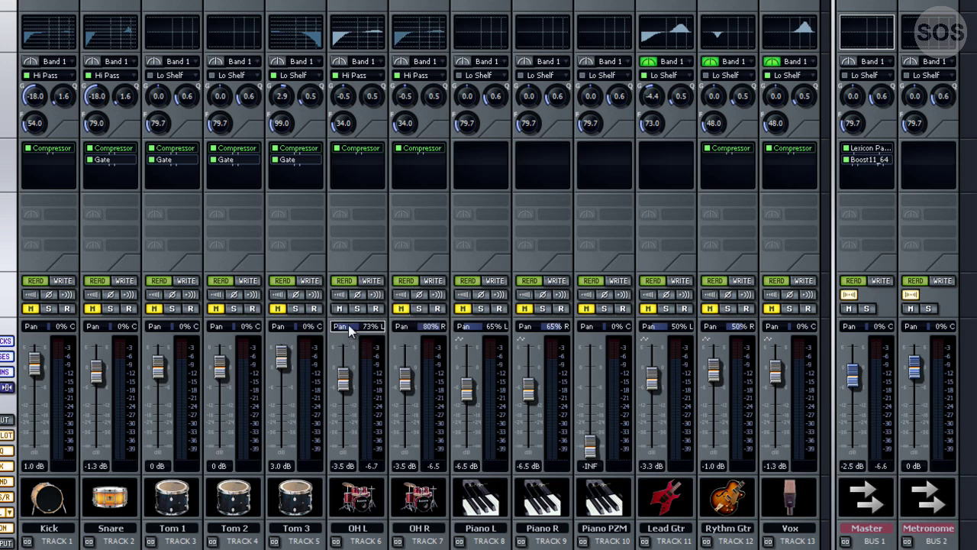
# Scroll the OH L pan value to 0% C.
pyautogui.scroll(10, 350, 329)
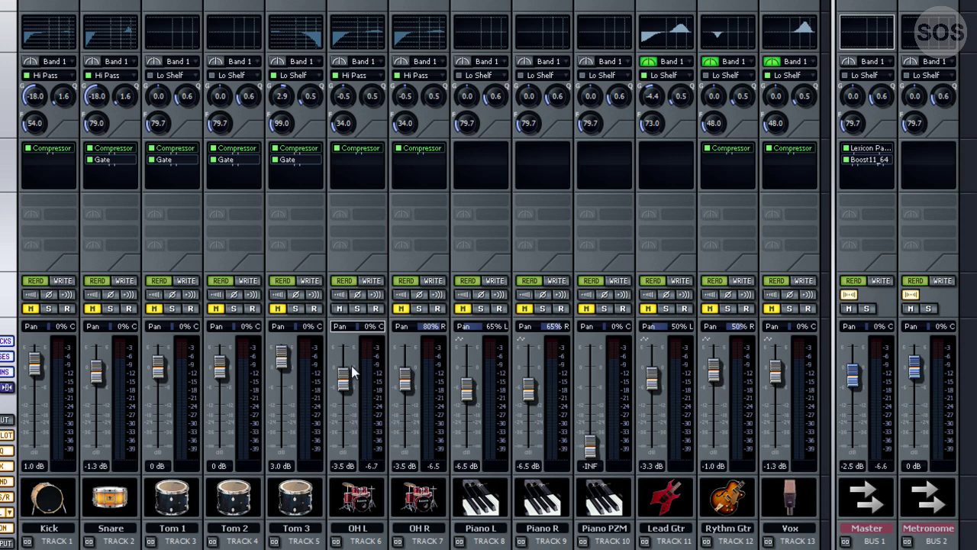
# Unmute Kick and adjust its fader to about -1.0 dB during playback.
pyautogui.click(29, 309)
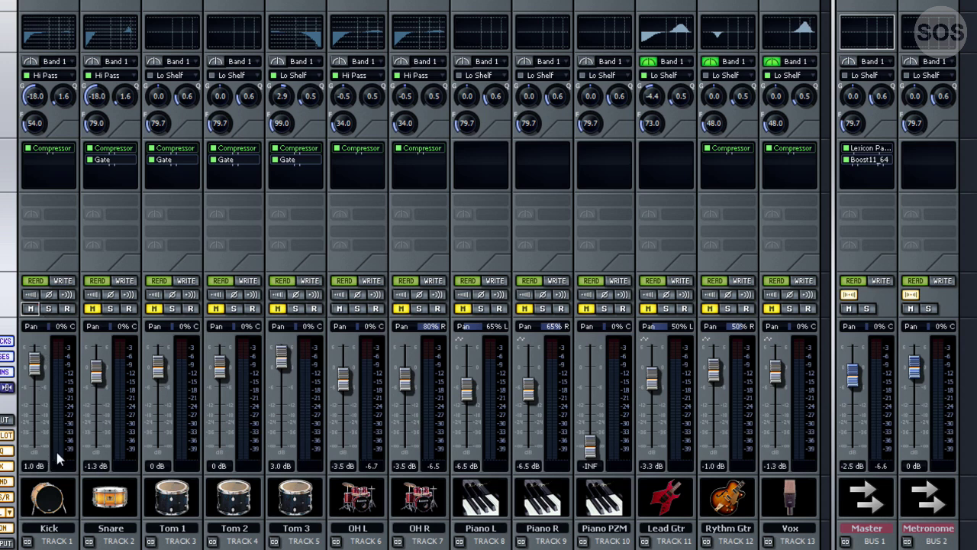
pyautogui.press('space')
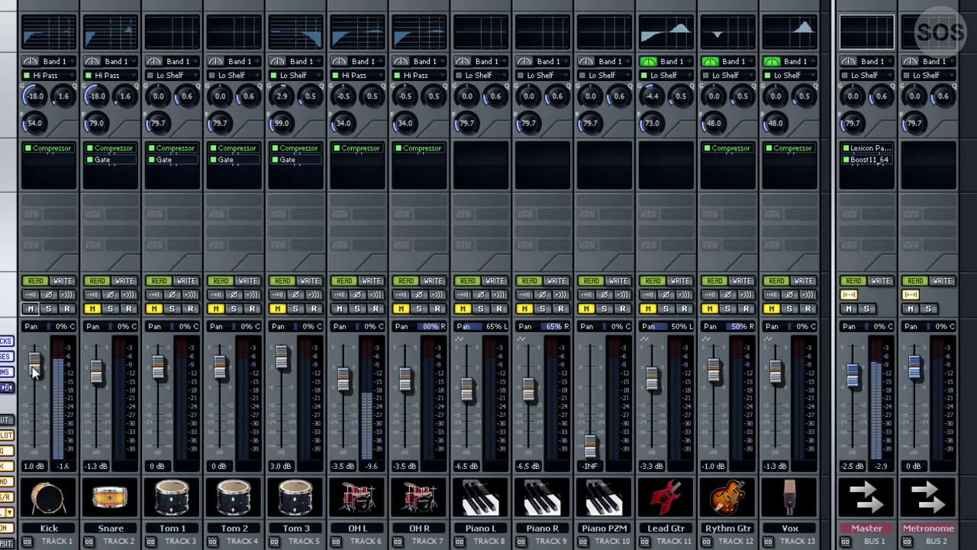
pyautogui.moveTo(33, 369); pyautogui.dragTo(33, 370)
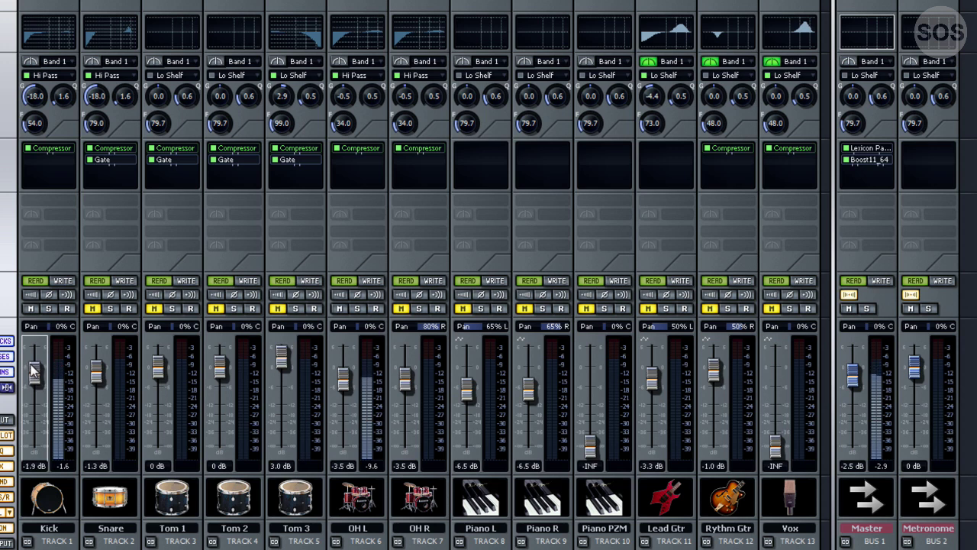
pyautogui.moveTo(33, 370); pyautogui.dragTo(38, 385)
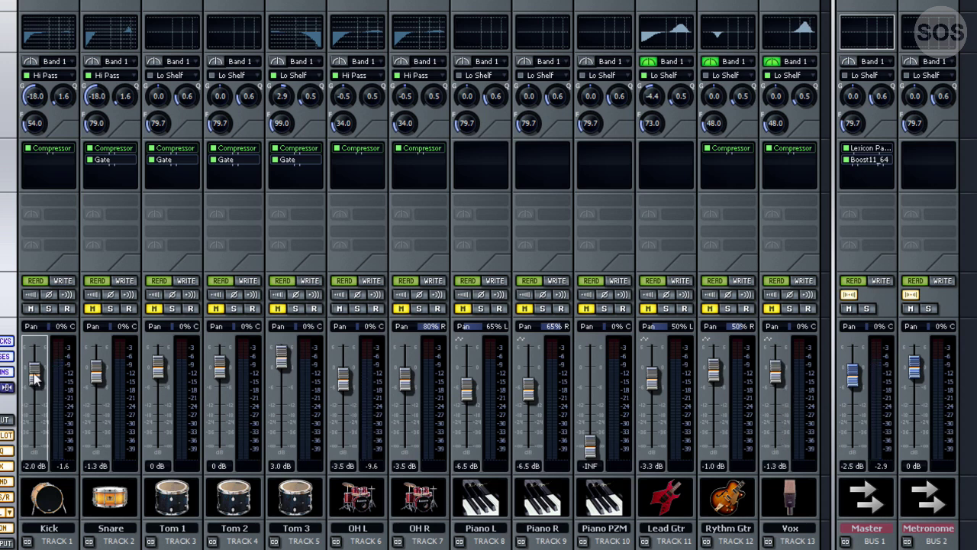
pyautogui.moveTo(35, 375); pyautogui.dragTo(34, 374)
# Unmute Vox, Rythm Gtr, Lead Gtr, Piano PZM, Piano R and Piano L, tweak Kick, and play.
pyautogui.click(771, 308)
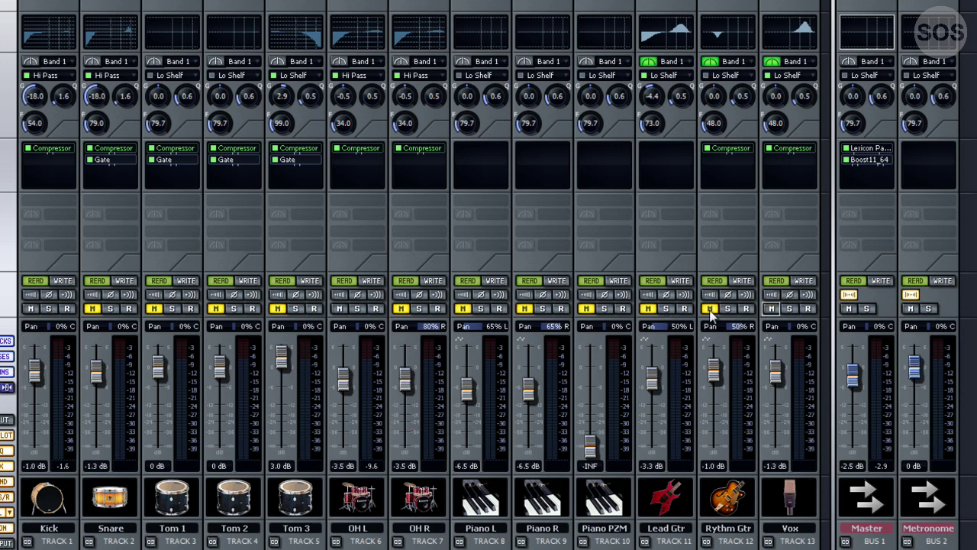
pyautogui.click(709, 308)
pyautogui.click(647, 308)
pyautogui.click(585, 307)
pyautogui.click(525, 308)
pyautogui.click(463, 308)
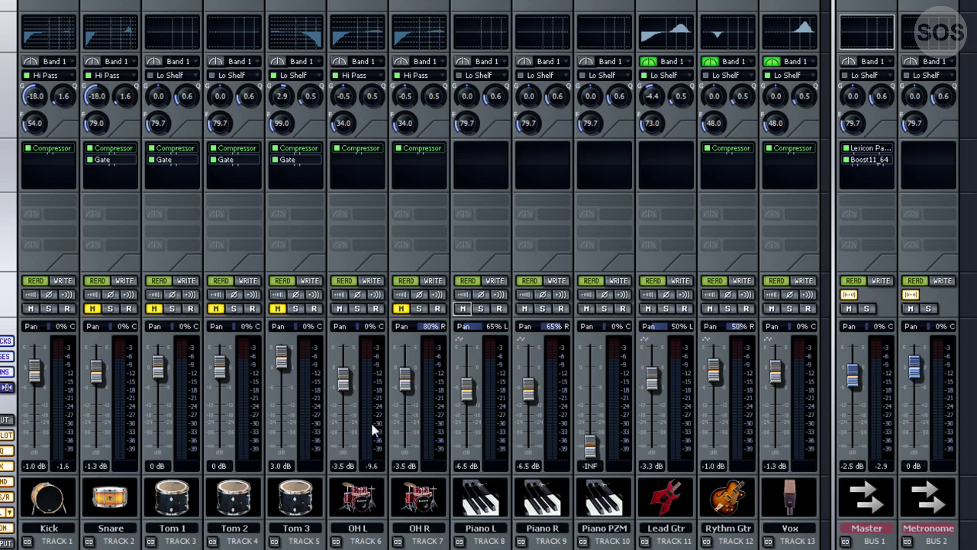
pyautogui.moveTo(35, 371); pyautogui.dragTo(35, 377)
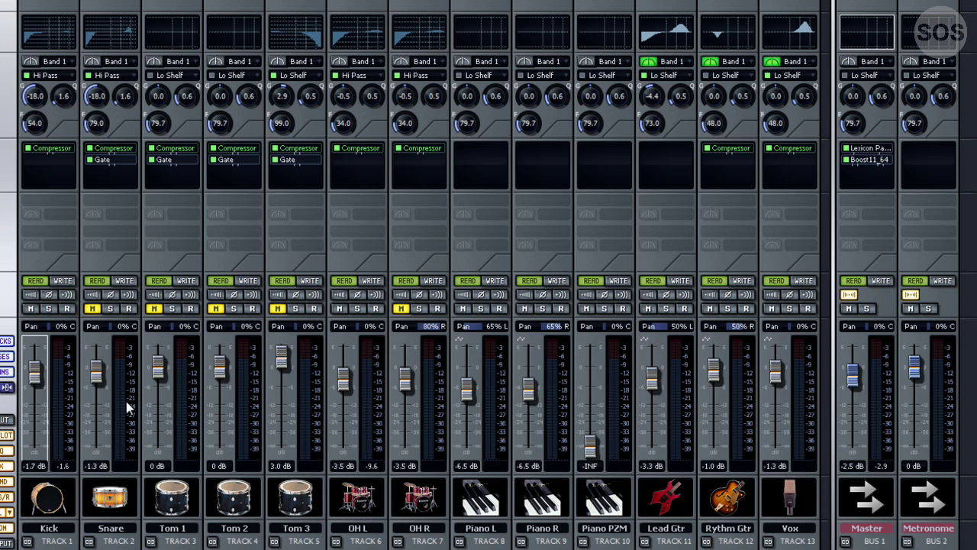
pyautogui.moveTo(278, 405)
pyautogui.press('space')
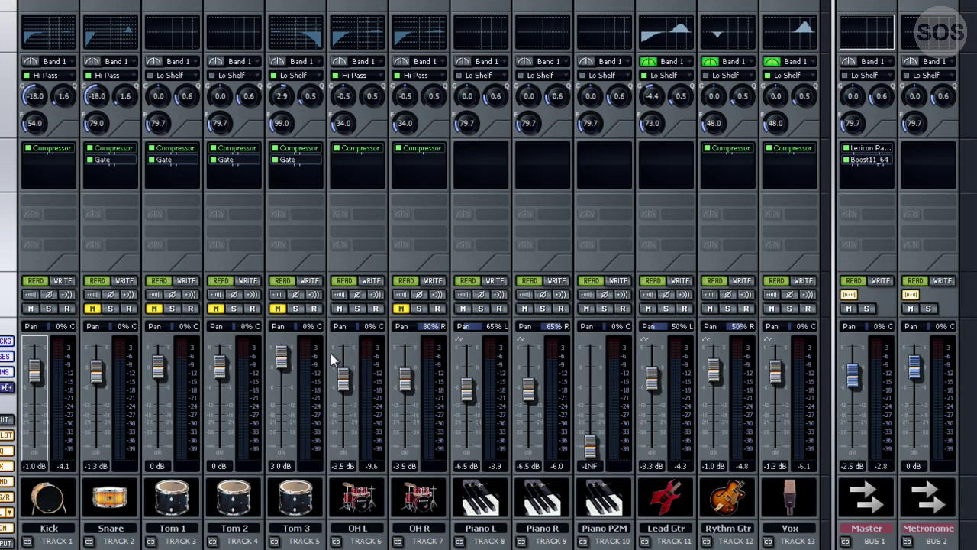
# Mute Kick and OH L, pan OH L 80% left, and play the drumless mix.
pyautogui.moveTo(405, 379)
pyautogui.click(31, 309)
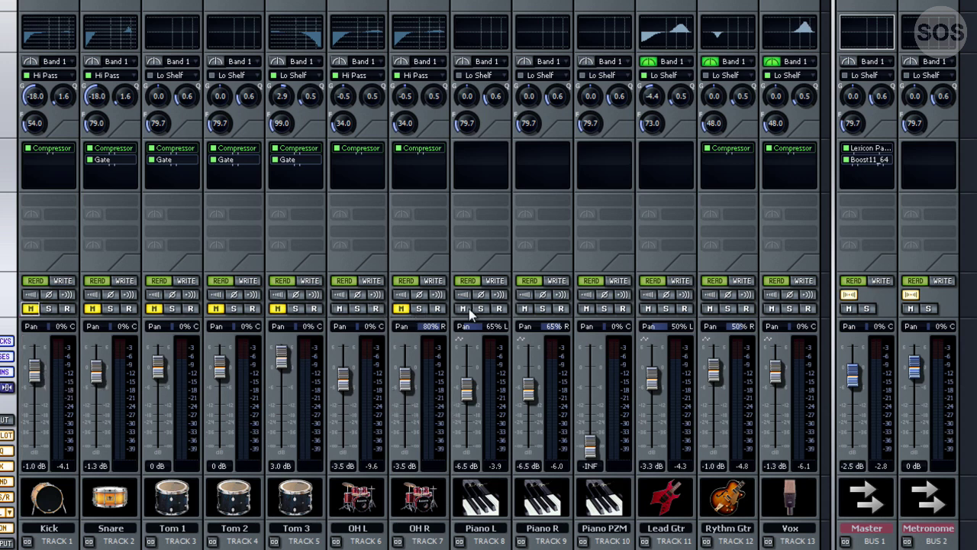
pyautogui.click(338, 309)
pyautogui.moveTo(353, 328); pyautogui.dragTo(353, 327)
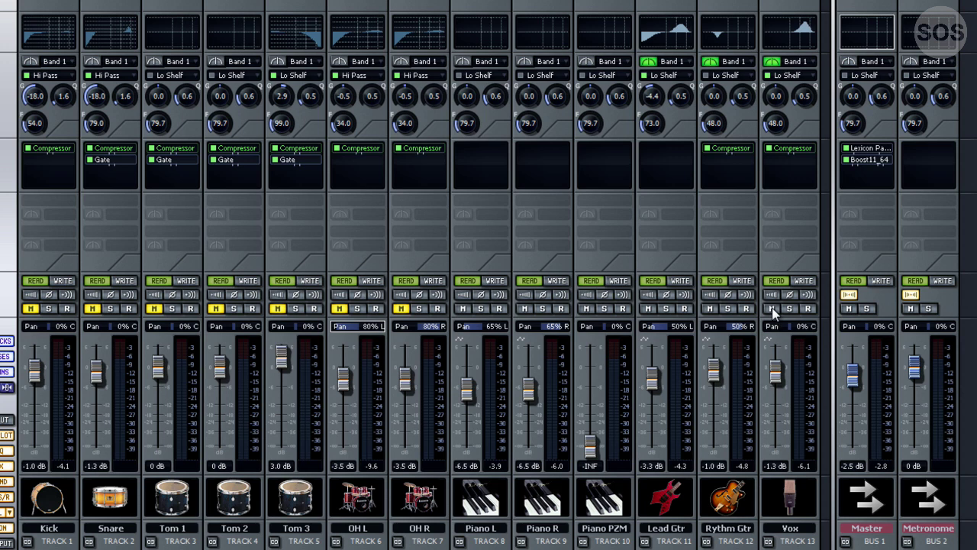
pyautogui.press('space')
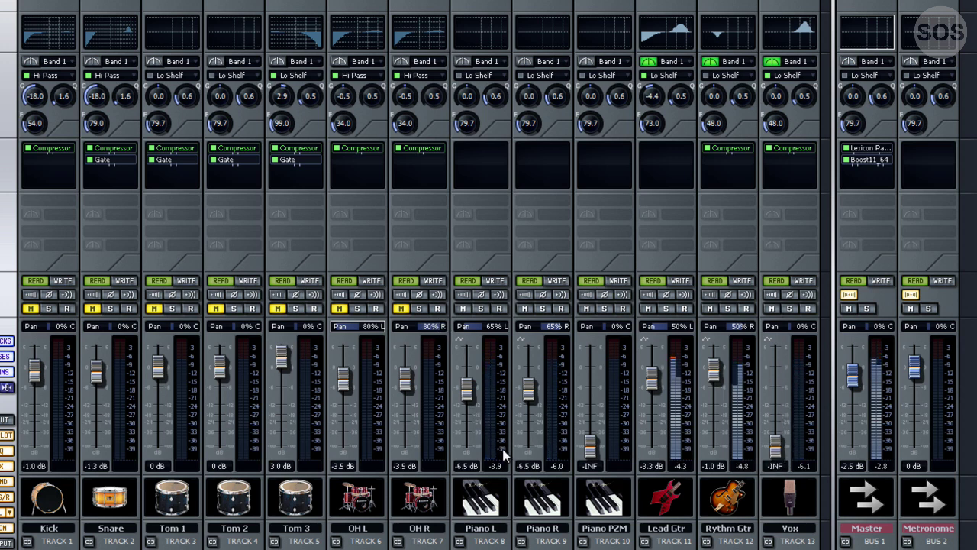
# Unmute OH R and OH L, play the overheads-only mix, then mute Vox.
pyautogui.click(401, 309)
pyautogui.click(339, 309)
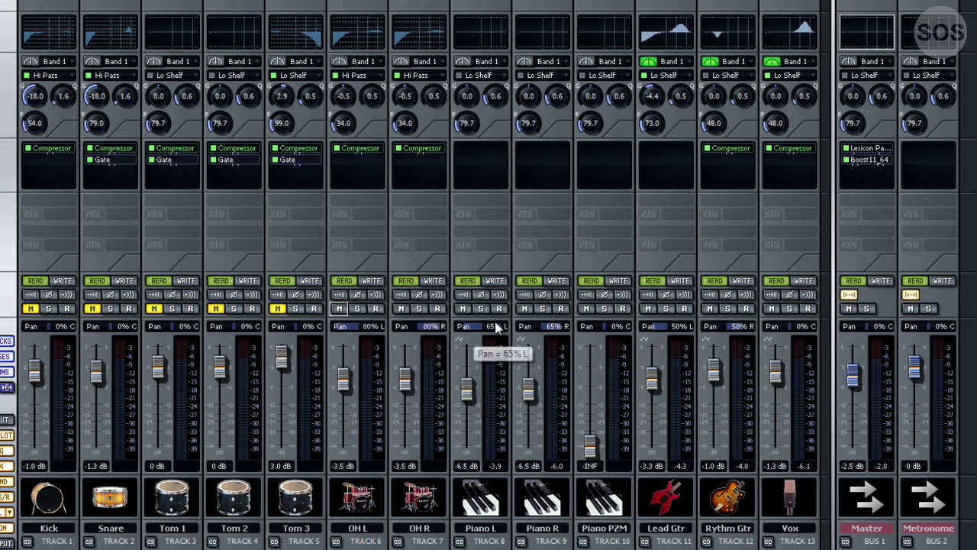
pyautogui.press('space')
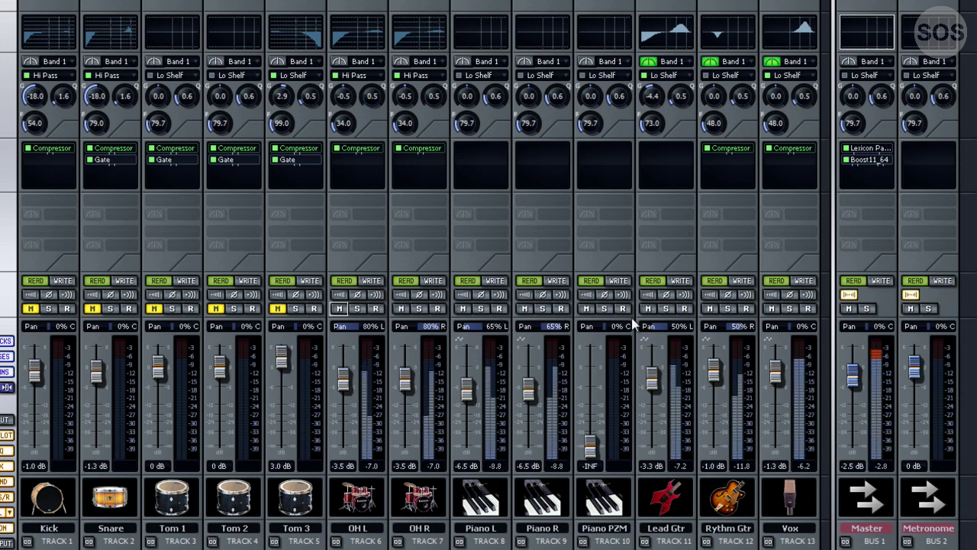
pyautogui.click(772, 308)
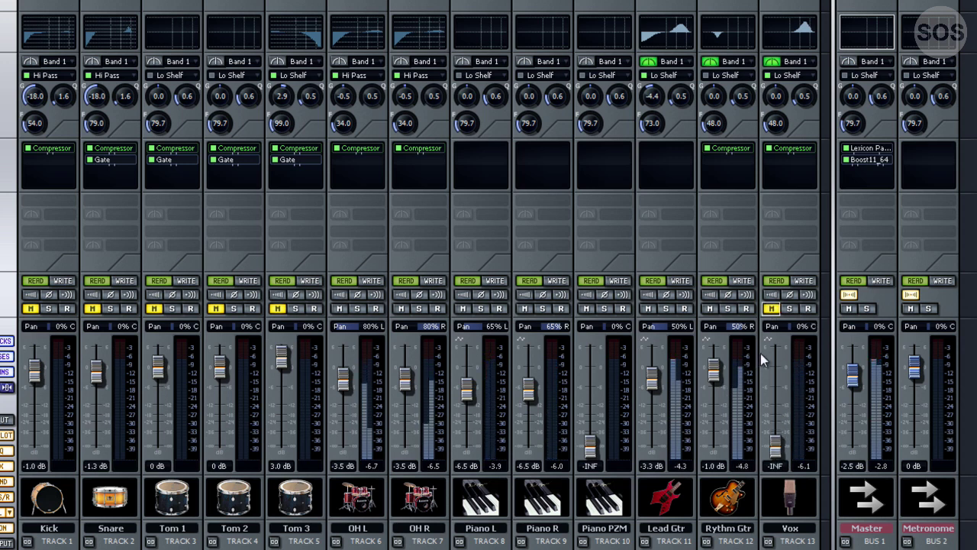